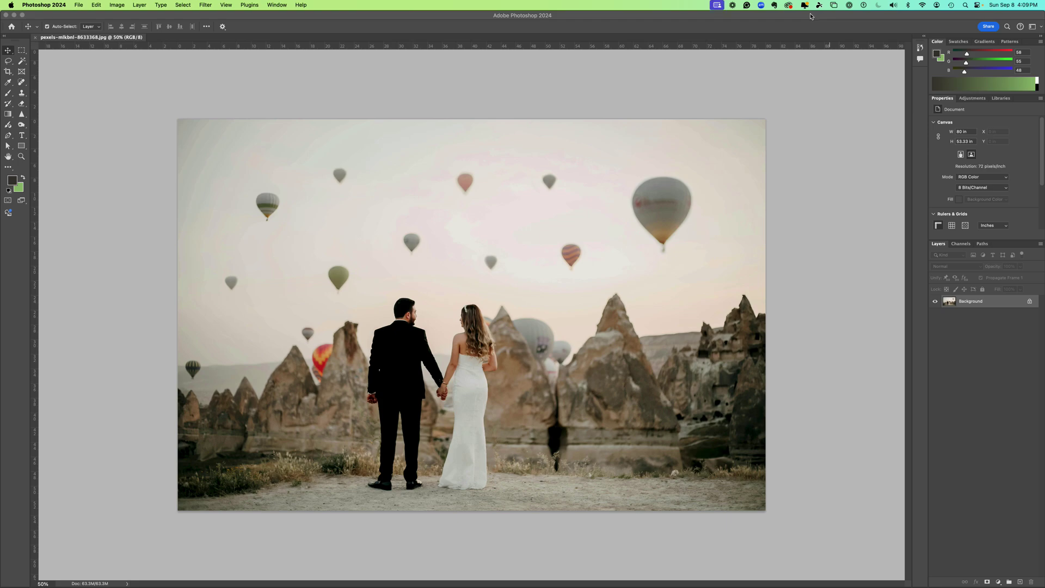
Select the Clone Stamp Tool from the stamp tool flyout in the toolbar.
{"action": "left_click", "coordinate": [23, 96]}
{"action": "left_click", "coordinate": [23, 97]}
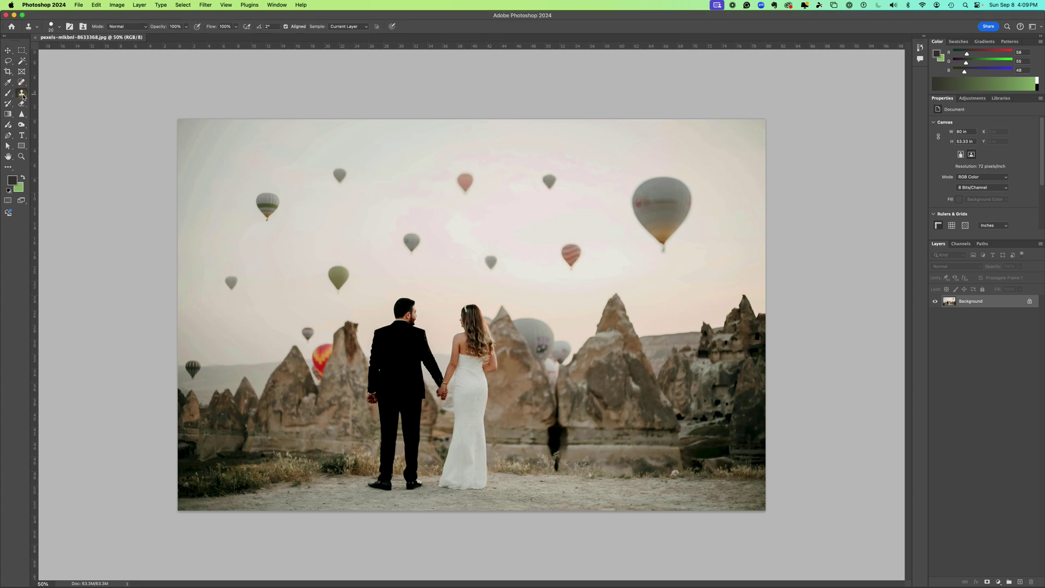
{"action": "left_click_drag", "start_coordinate": [25, 96], "coordinate": [50, 95]}
{"action": "left_click", "coordinate": [1007, 26]}
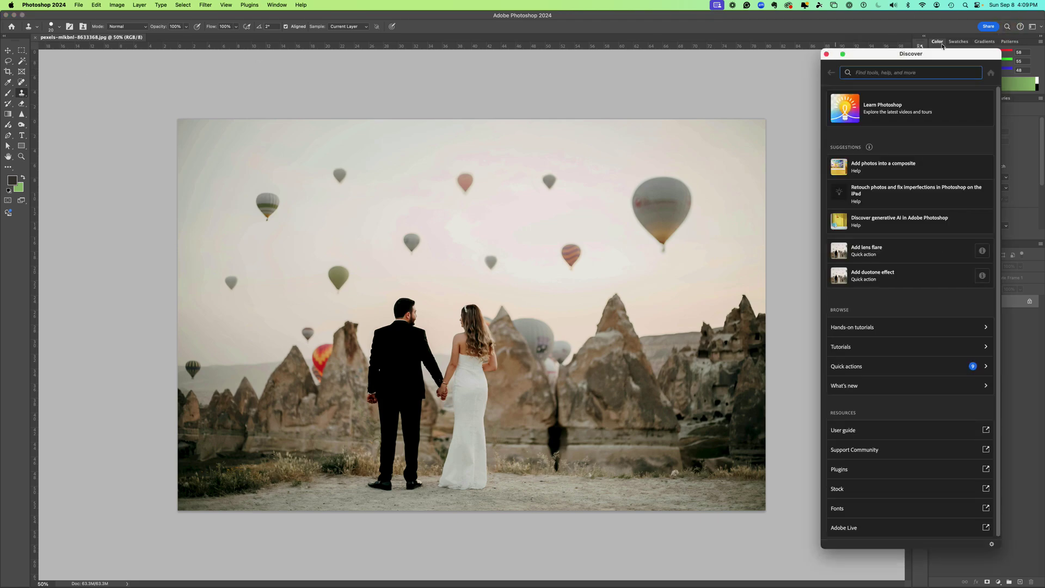
{"action": "type", "text": "clone stamp"}
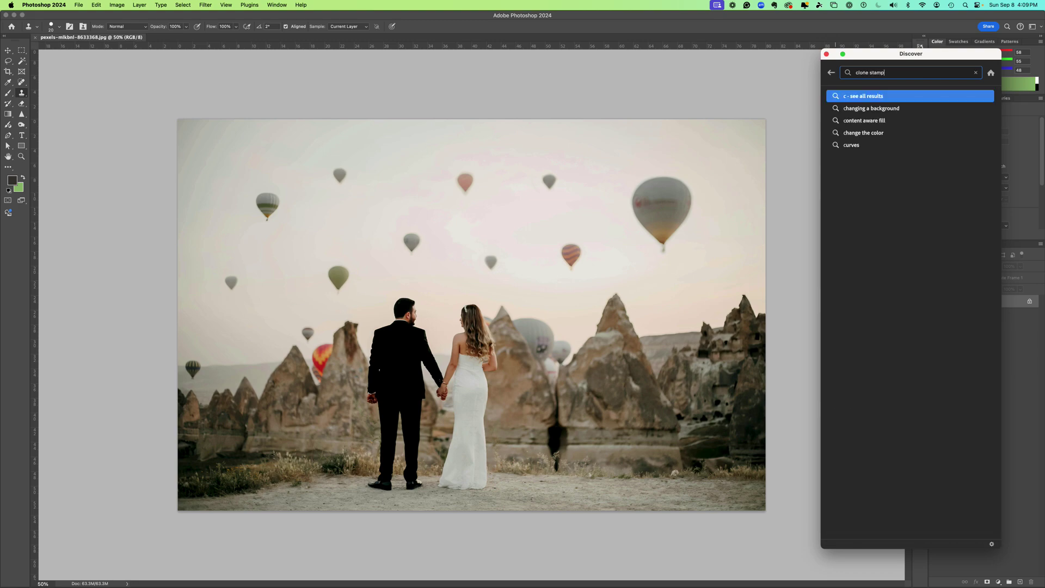
{"action": "key", "text": "Return"}
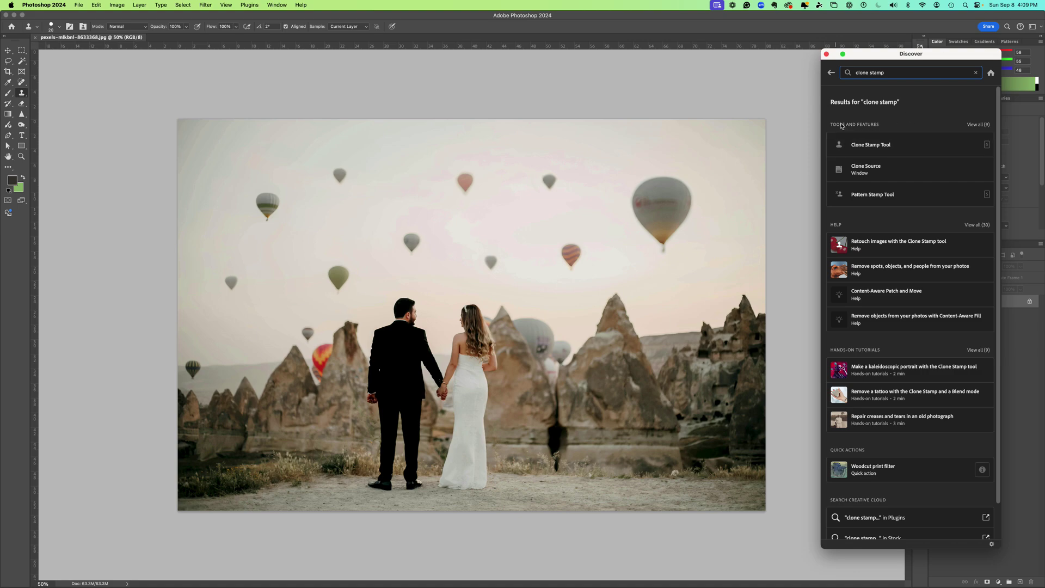
{"action": "type", "text": "sp"}
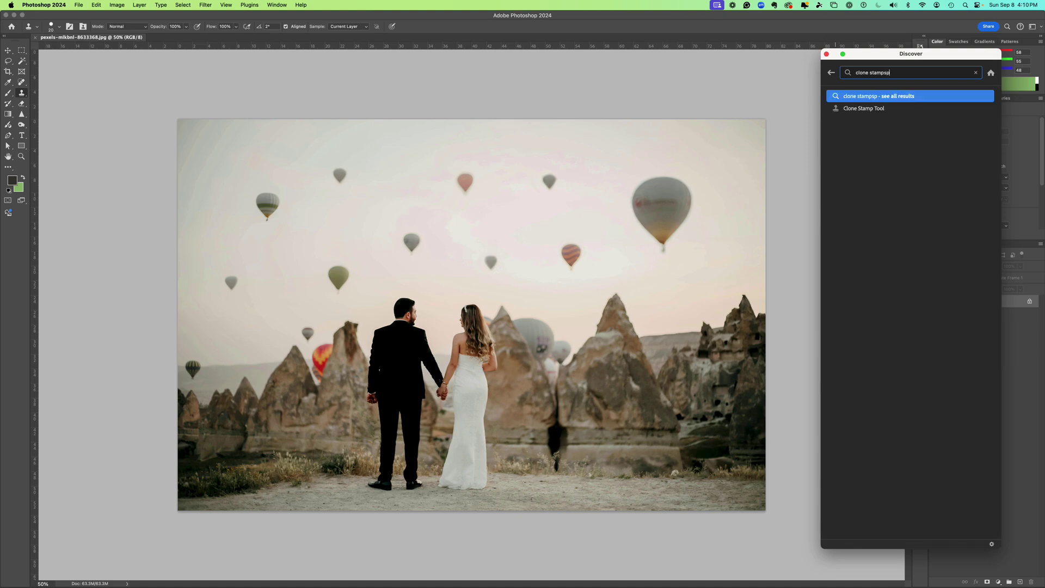
{"action": "left_click", "coordinate": [826, 54]}
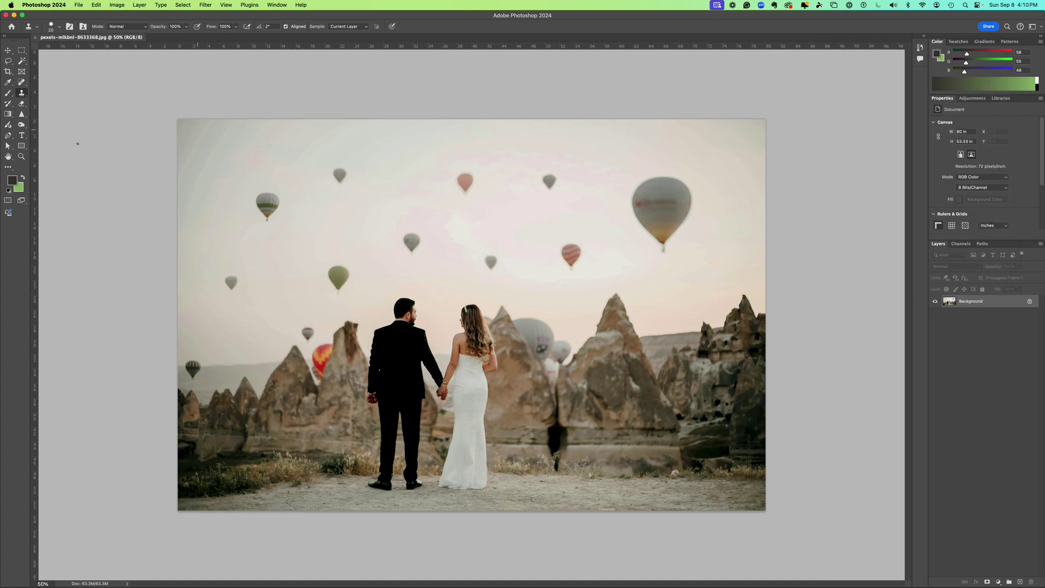
Switch briefly to the Eraser tool group, then return to the Clone Stamp.
{"action": "left_click", "coordinate": [22, 94]}
{"action": "left_click", "coordinate": [24, 106]}
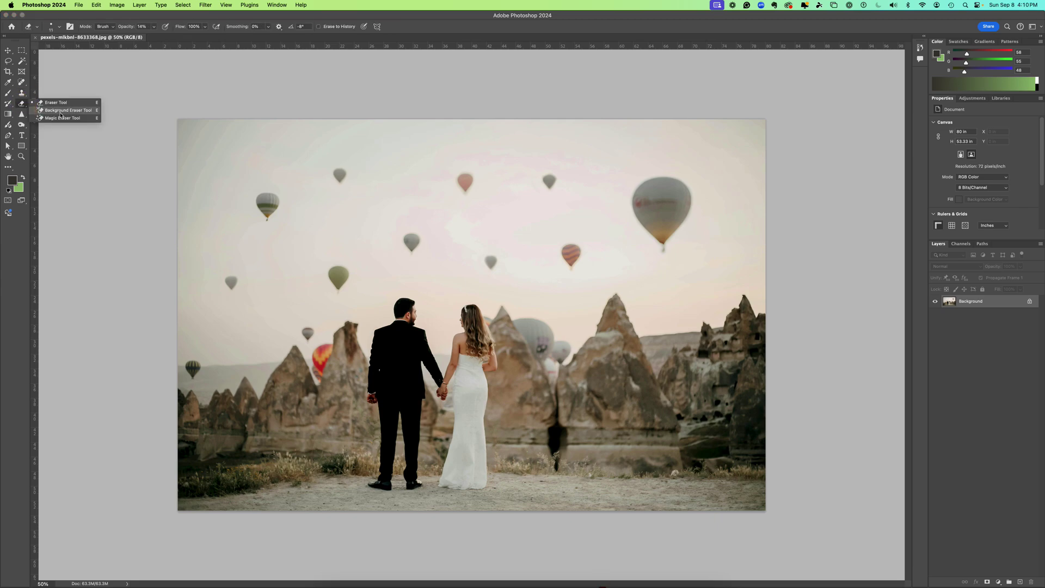
{"action": "left_click", "coordinate": [22, 94]}
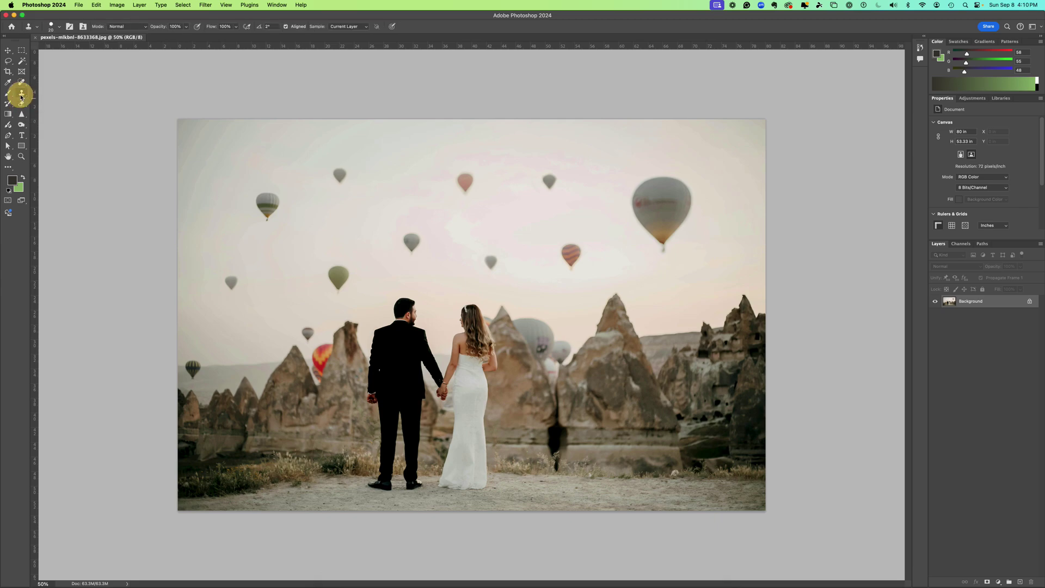
Uncheck Show Tooltips in Photoshop > Settings > Tools and confirm with OK.
{"action": "left_click", "coordinate": [43, 5]}
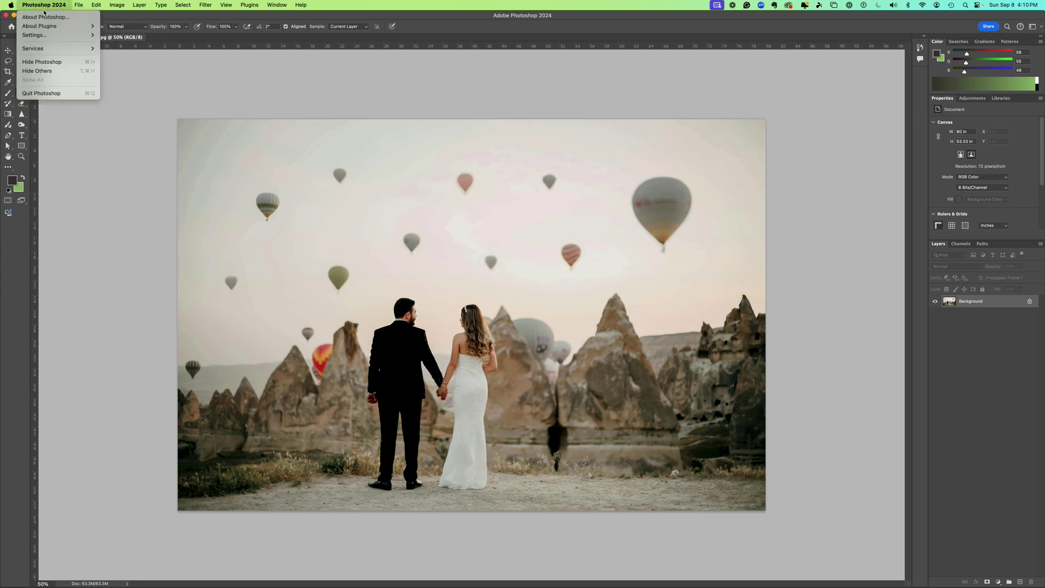
{"action": "mouse_move", "coordinate": [80, 5]}
{"action": "mouse_move", "coordinate": [38, 40]}
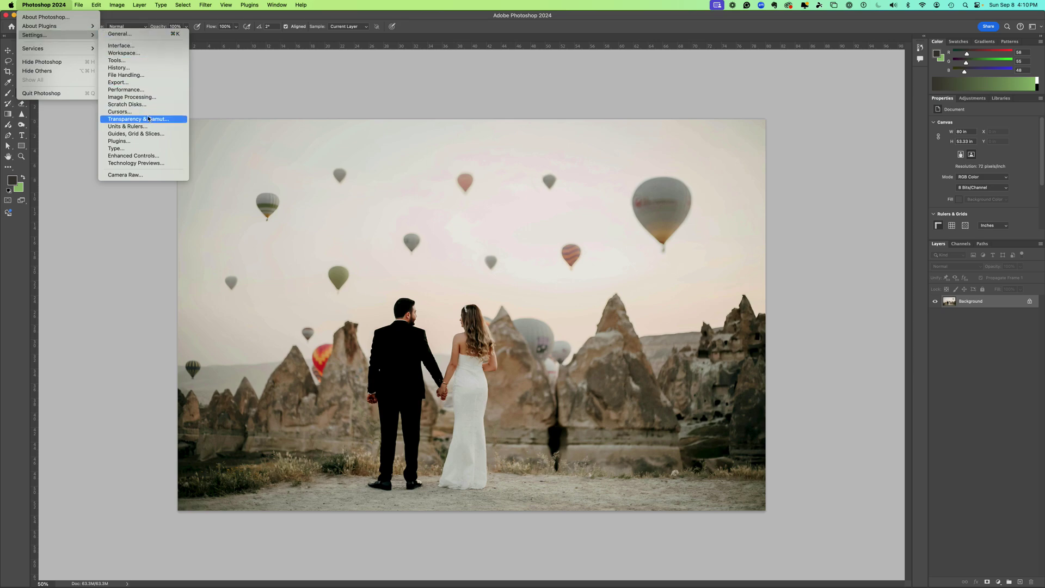
{"action": "left_click", "coordinate": [118, 59]}
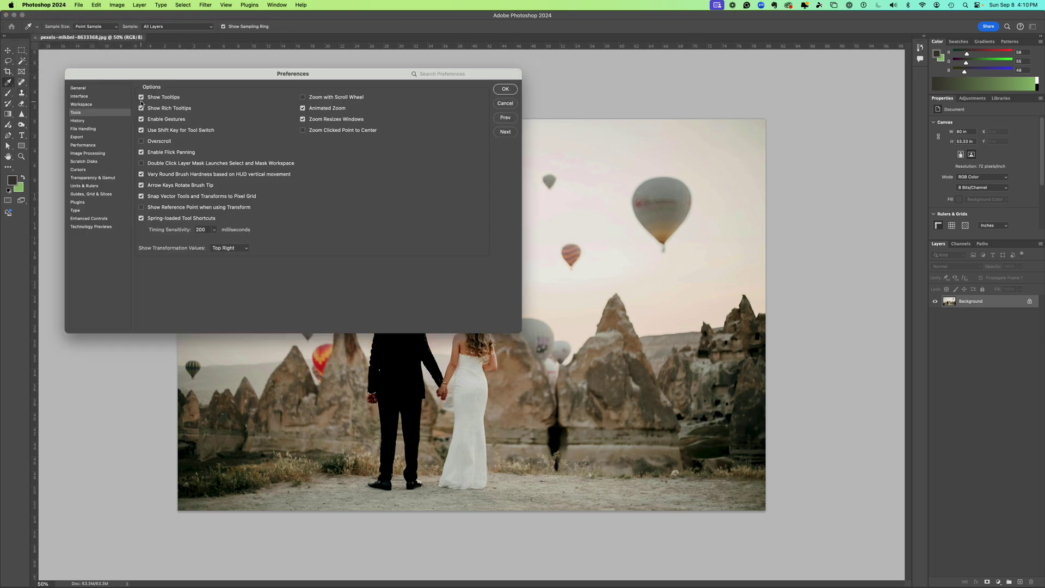
{"action": "left_click", "coordinate": [141, 98]}
{"action": "left_click", "coordinate": [506, 89]}
Reselect the Clone Stamp Tool from the stamp tool group.
{"action": "key", "text": "s"}
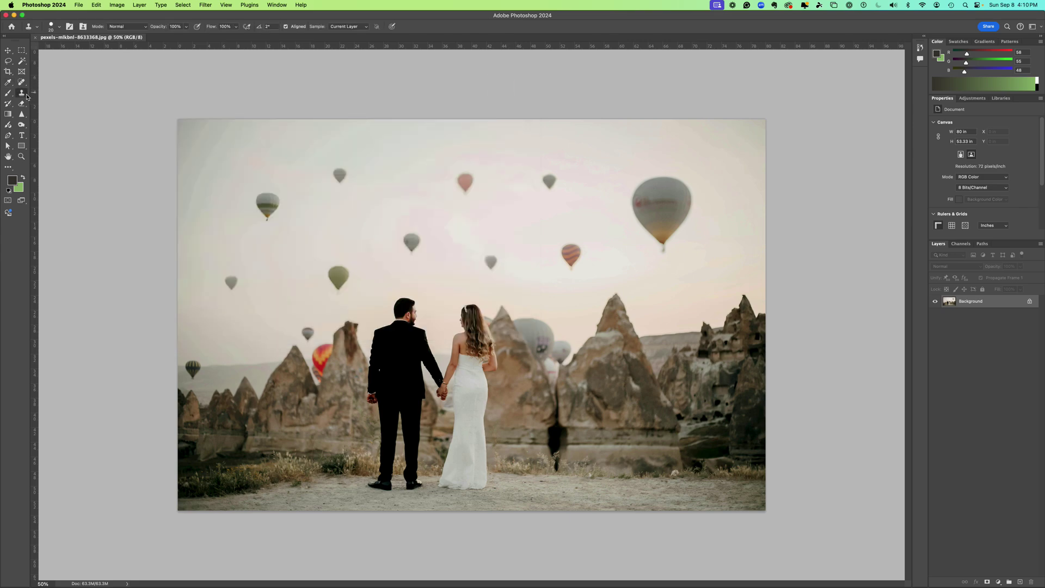
{"action": "left_click_drag", "start_coordinate": [23, 94], "coordinate": [24, 93]}
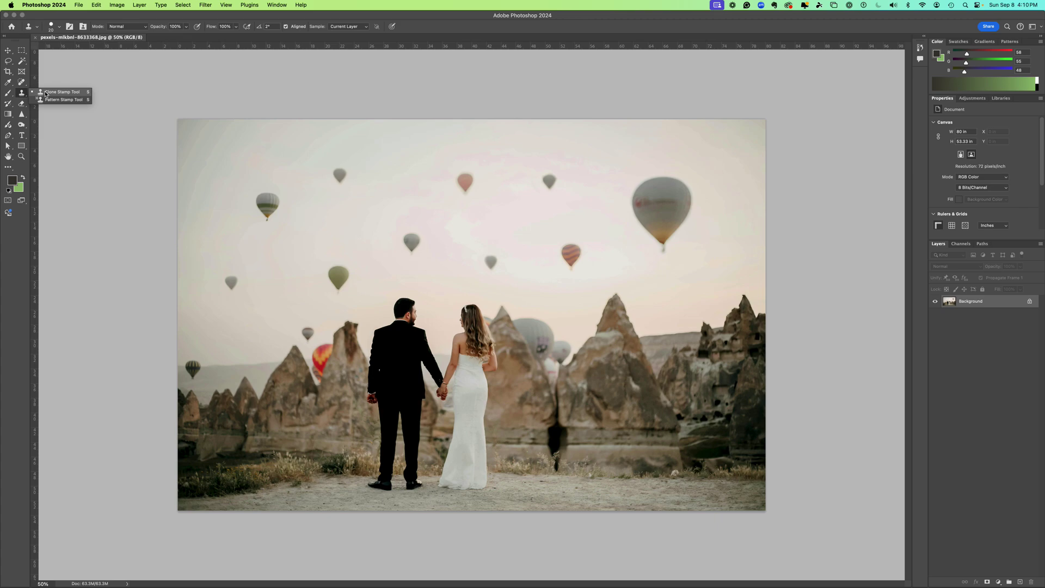
{"action": "left_click", "coordinate": [46, 93]}
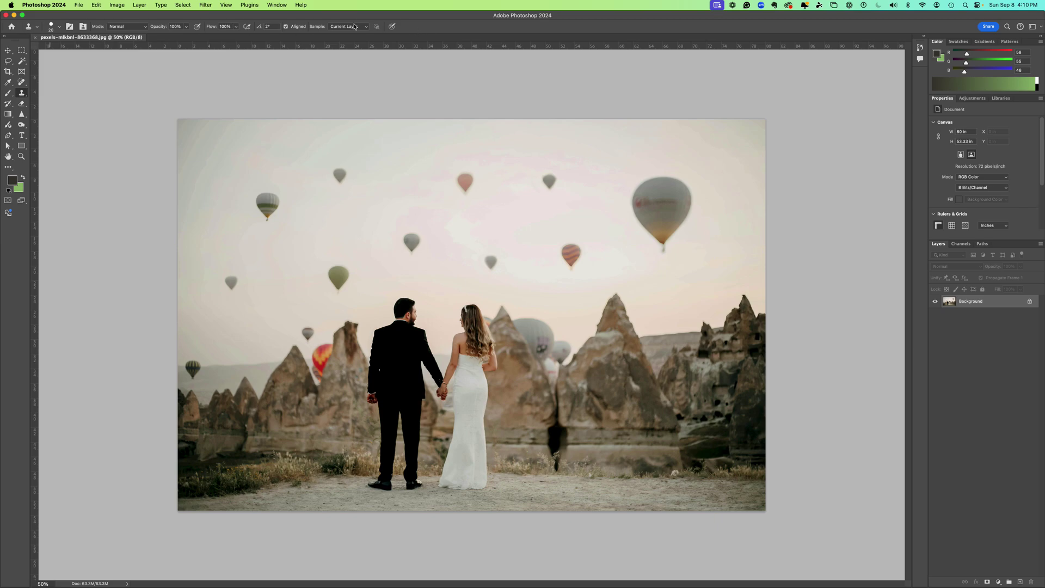
Set the clone brush size to 114 px and leave hardness at 100%.
{"action": "left_click", "coordinate": [59, 28]}
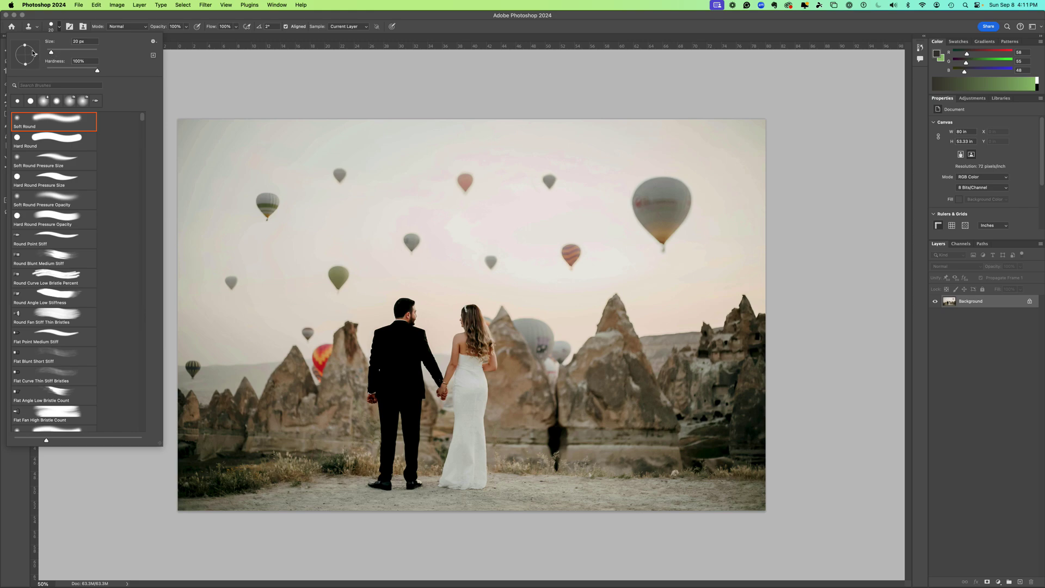
{"action": "left_click_drag", "start_coordinate": [52, 55], "coordinate": [89, 52]}
{"action": "left_click_drag", "start_coordinate": [98, 71], "coordinate": [38, 71]}
{"action": "mouse_move", "coordinate": [47, 70]}
{"action": "left_mouse_down"}
{"action": "mouse_move", "coordinate": [121, 66]}
{"action": "mouse_move", "coordinate": [95, 80]}
{"action": "left_mouse_up"}
{"action": "left_click", "coordinate": [138, 15]}
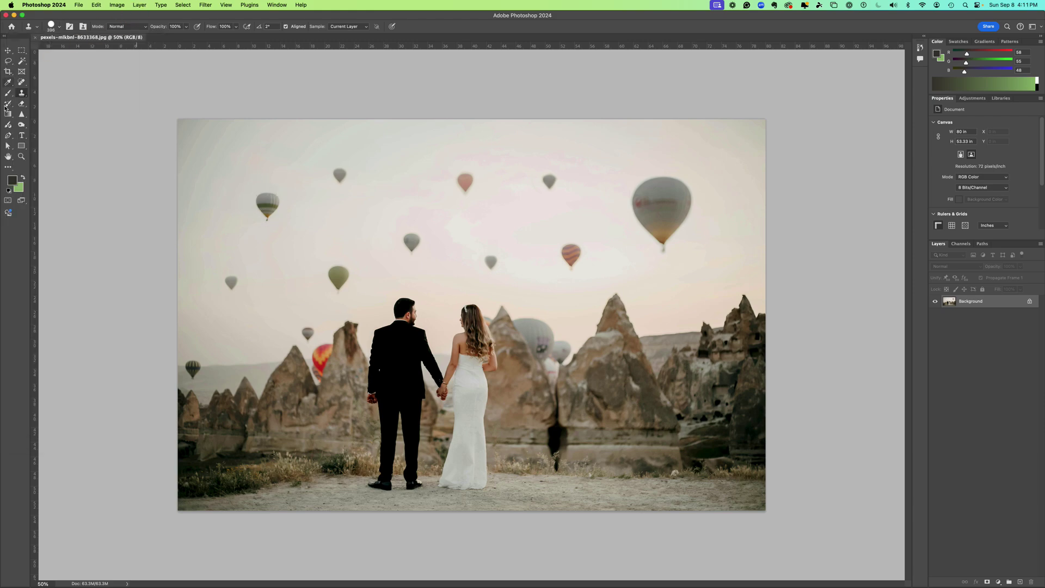
{"action": "left_click", "coordinate": [271, 204]}
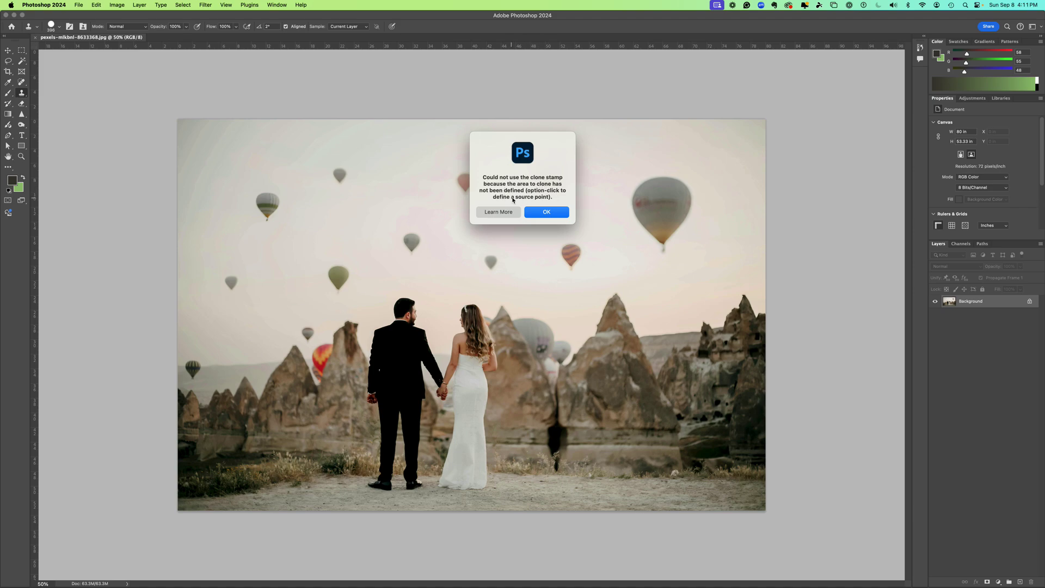
{"action": "left_click", "coordinate": [547, 214]}
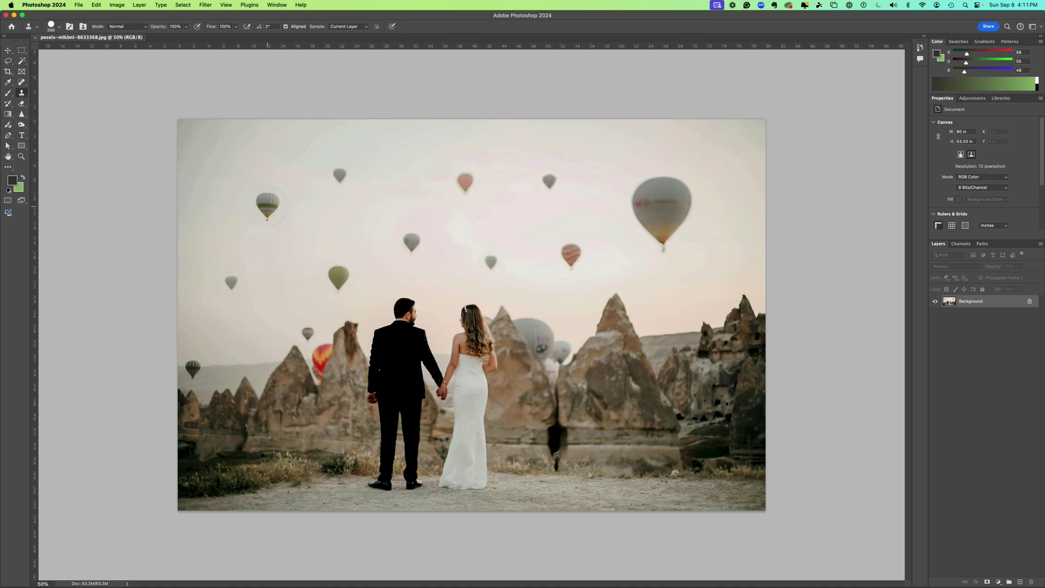
{"action": "left_click", "coordinate": [267, 205], "text": "alt"}
{"action": "left_click", "coordinate": [266, 206]}
{"action": "left_click_drag", "start_coordinate": [265, 206], "coordinate": [251, 170]}
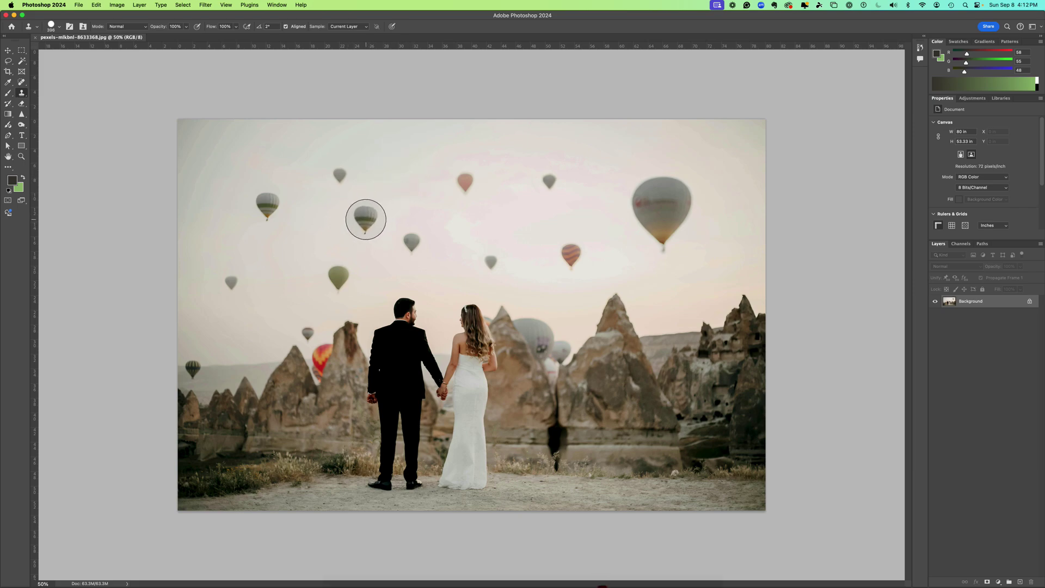
{"action": "left_click", "coordinate": [365, 219]}
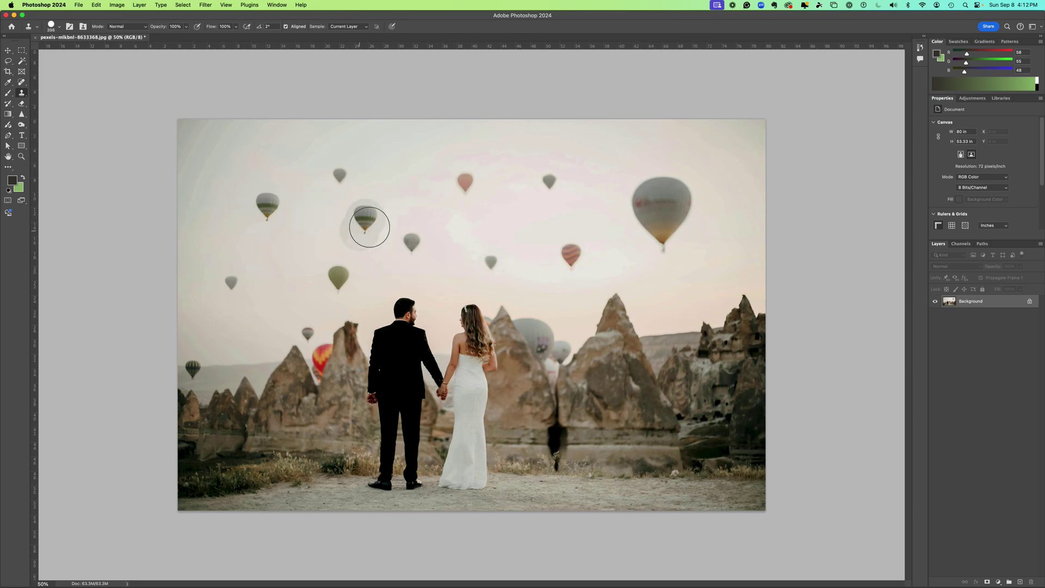
{"action": "left_click", "coordinate": [365, 217]}
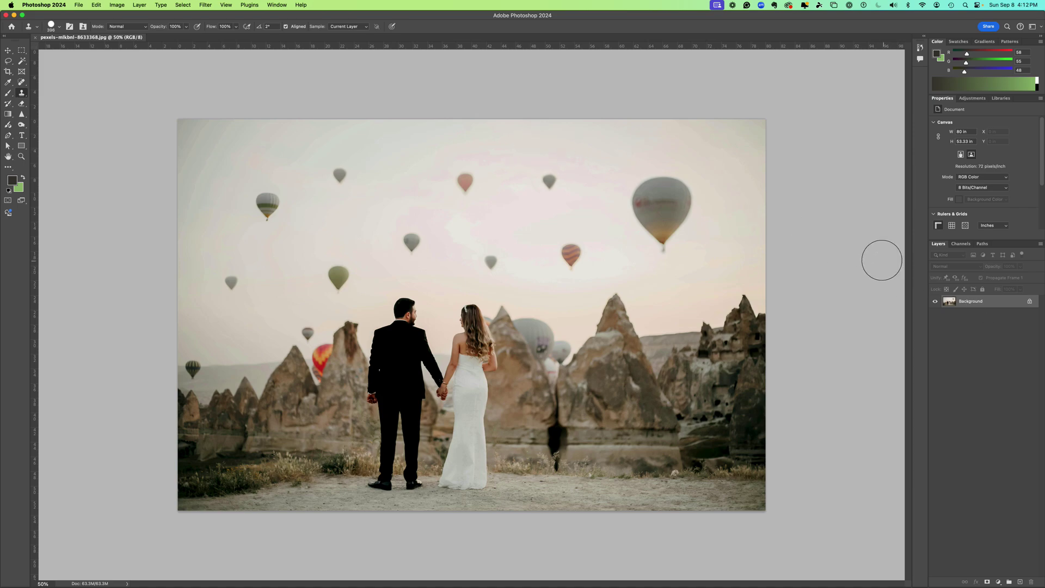
Unlock the Background into Layer 0 and duplicate it as Layer 0 copy.
{"action": "left_click", "coordinate": [1029, 303]}
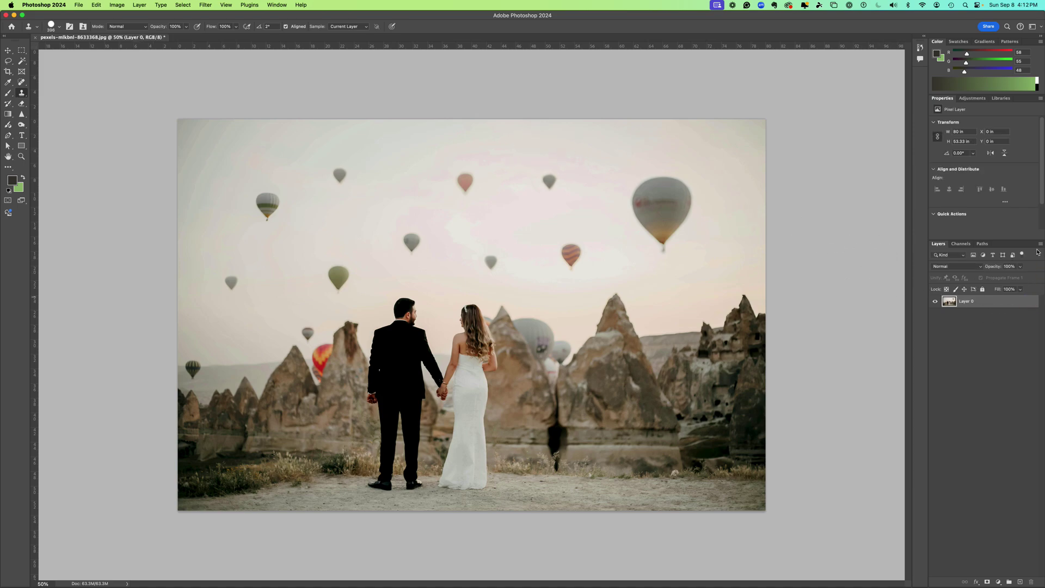
{"action": "left_click", "coordinate": [1040, 243]}
{"action": "left_click", "coordinate": [961, 262]}
{"action": "left_click", "coordinate": [528, 245]}
Add a new blank Layer 1 above Layer 0 copy from the Layers panel menu.
{"action": "left_click", "coordinate": [1032, 316]}
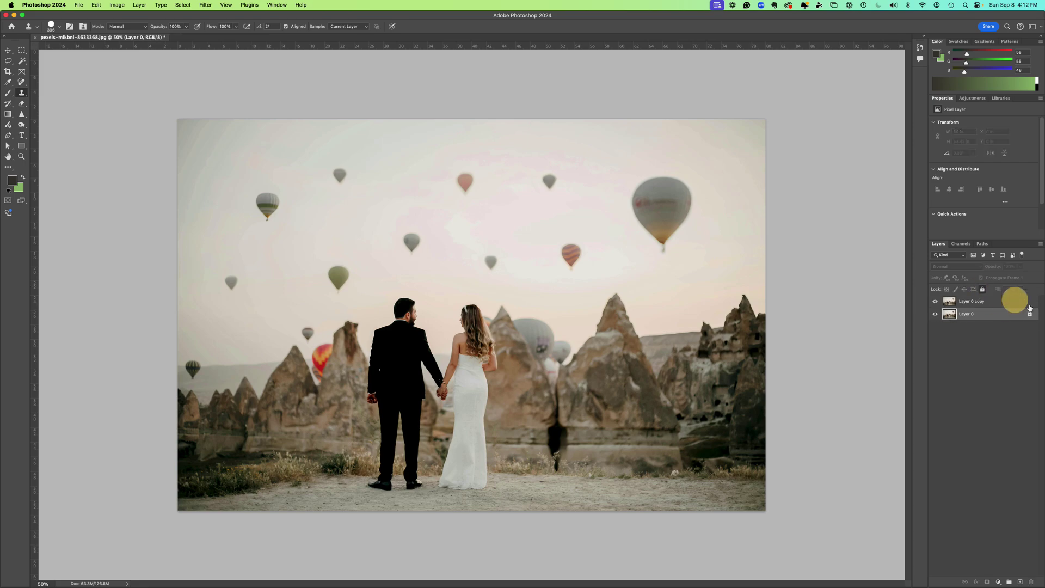
{"action": "left_click", "coordinate": [987, 303]}
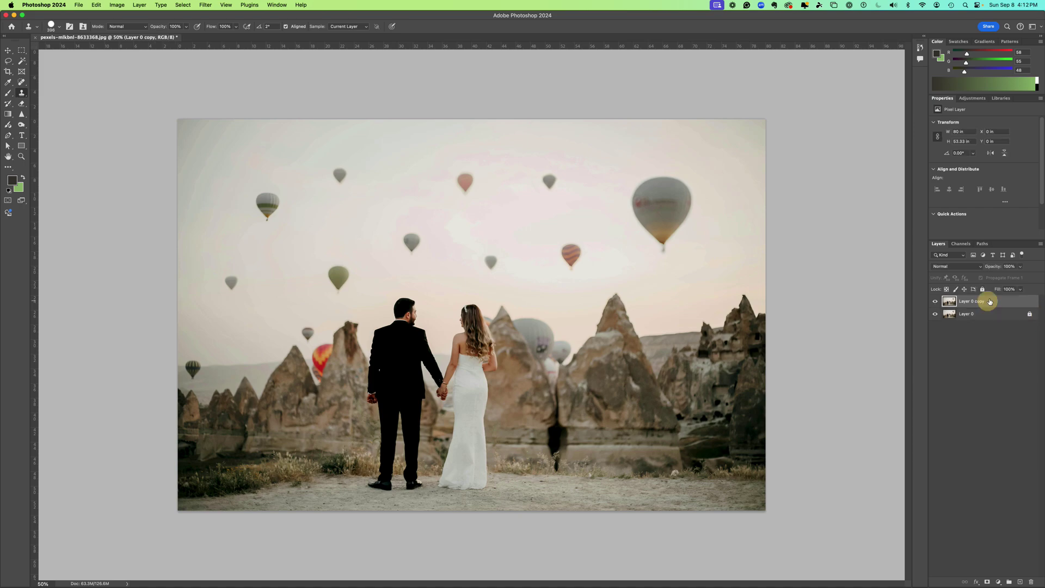
{"action": "left_click", "coordinate": [1042, 245]}
{"action": "left_click", "coordinate": [956, 242]}
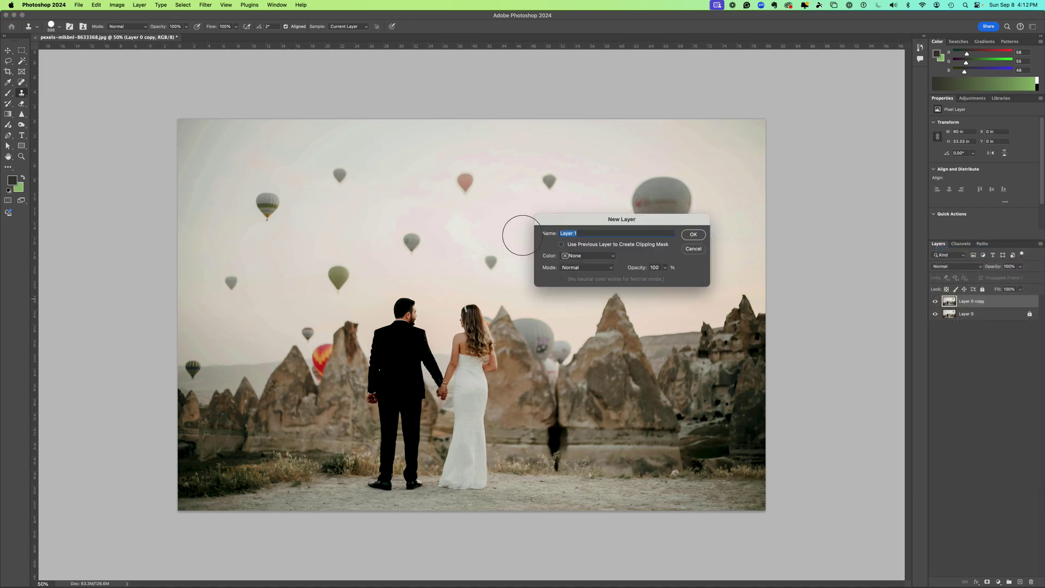
{"action": "left_click", "coordinate": [684, 233]}
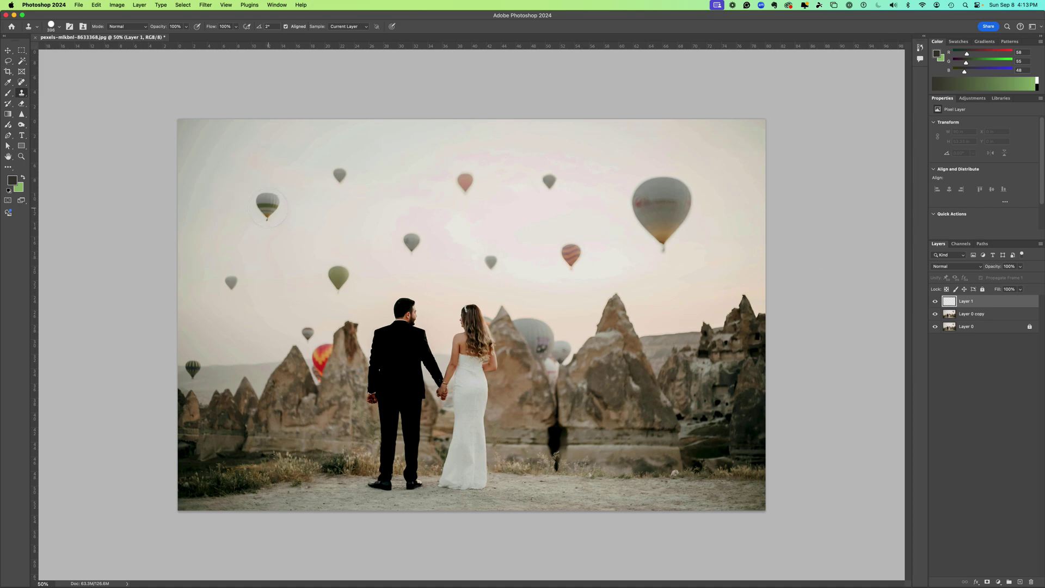
Sample the upper-left balloon and stamp a copy of it into the sky.
{"action": "left_click", "coordinate": [266, 207], "text": "alt"}
{"action": "left_click_drag", "start_coordinate": [347, 224], "coordinate": [406, 205]}
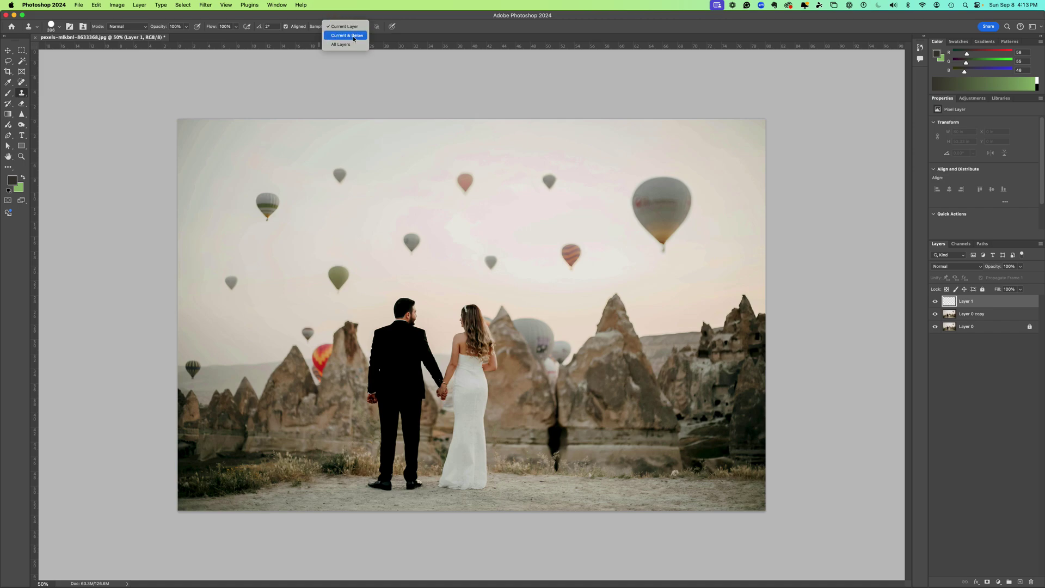
Set Sample to All Layers and clone two small balloon copies into the upper sky.
{"action": "left_click", "coordinate": [348, 47]}
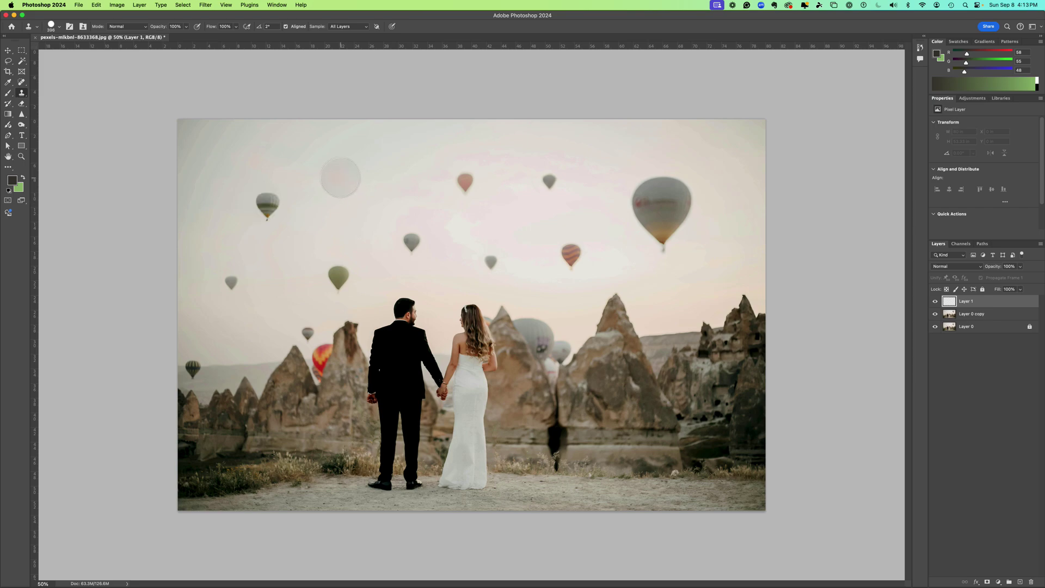
{"action": "left_click", "coordinate": [338, 172], "text": "alt"}
{"action": "left_click", "coordinate": [414, 157]}
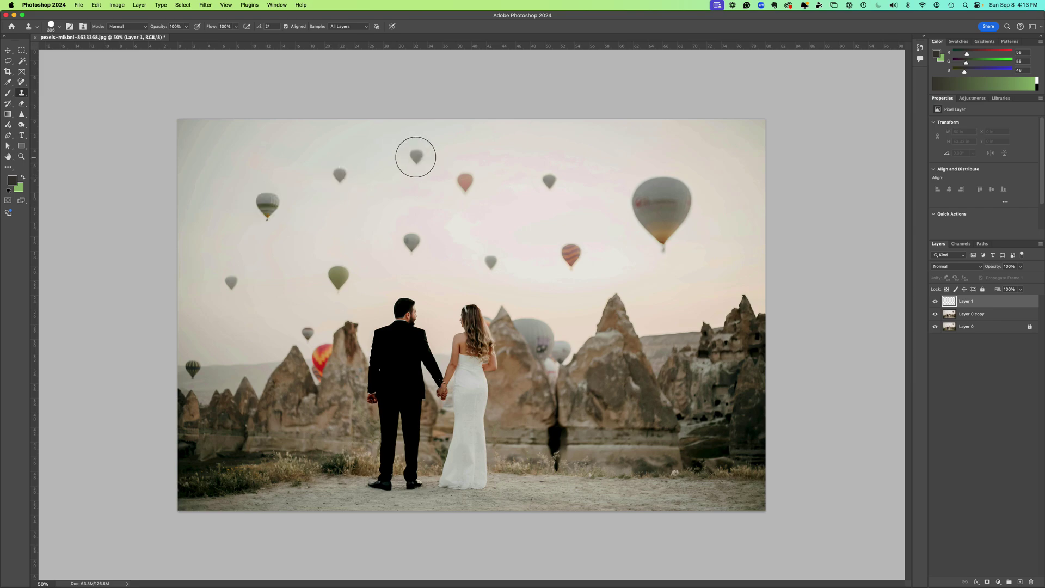
{"action": "left_click", "coordinate": [486, 141]}
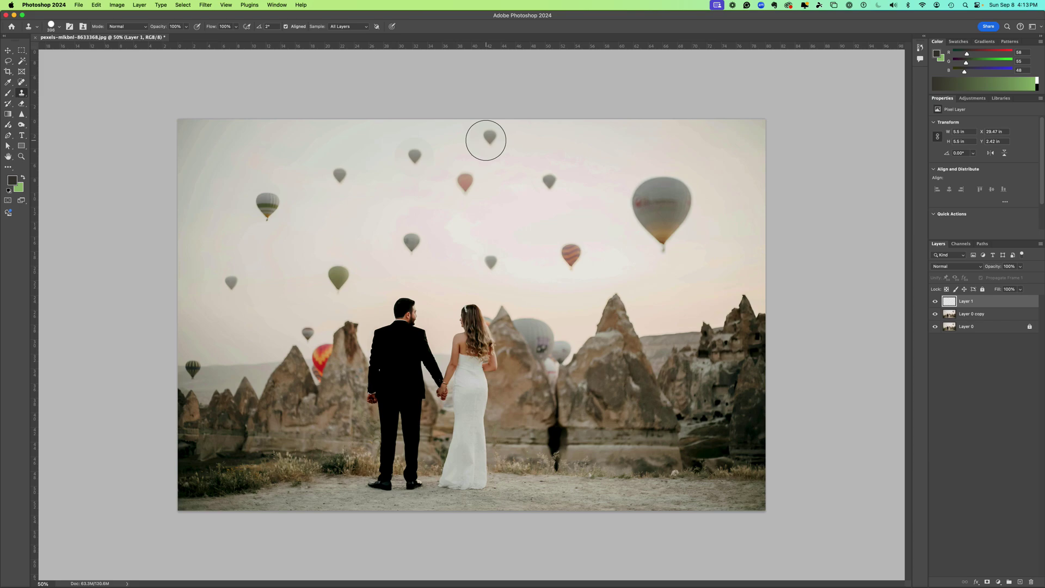
{"action": "left_click", "coordinate": [934, 301]}
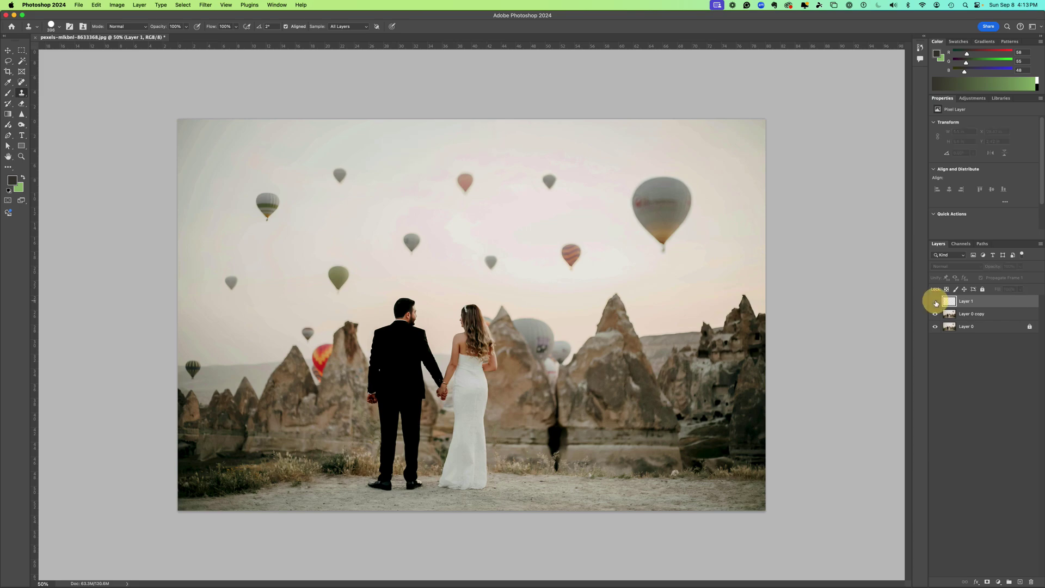
{"action": "left_click", "coordinate": [935, 302]}
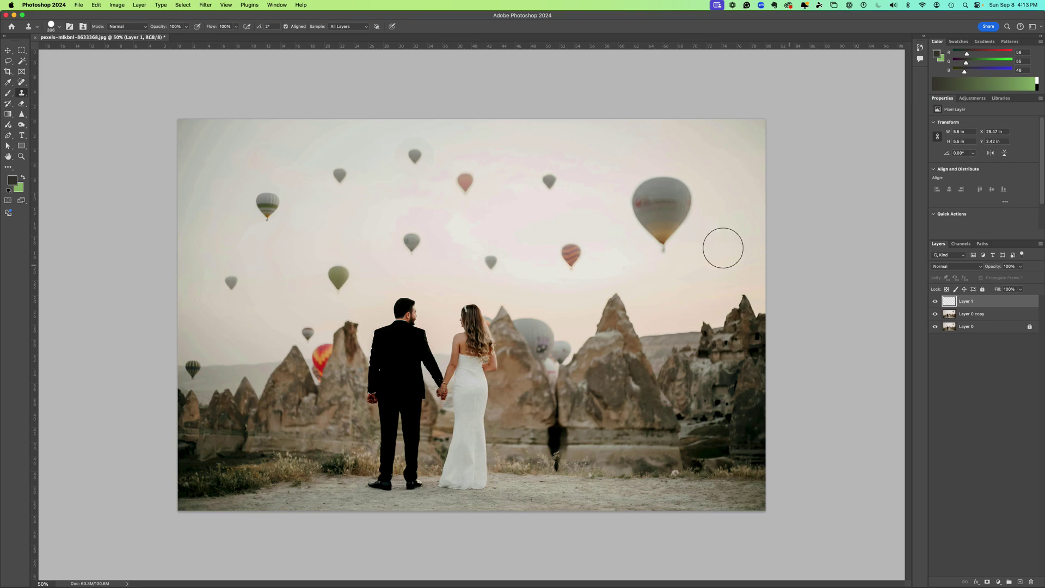
Switch Sample to Current & Below and clone the red balloon near the top.
{"action": "left_click", "coordinate": [348, 26]}
{"action": "left_click", "coordinate": [346, 37]}
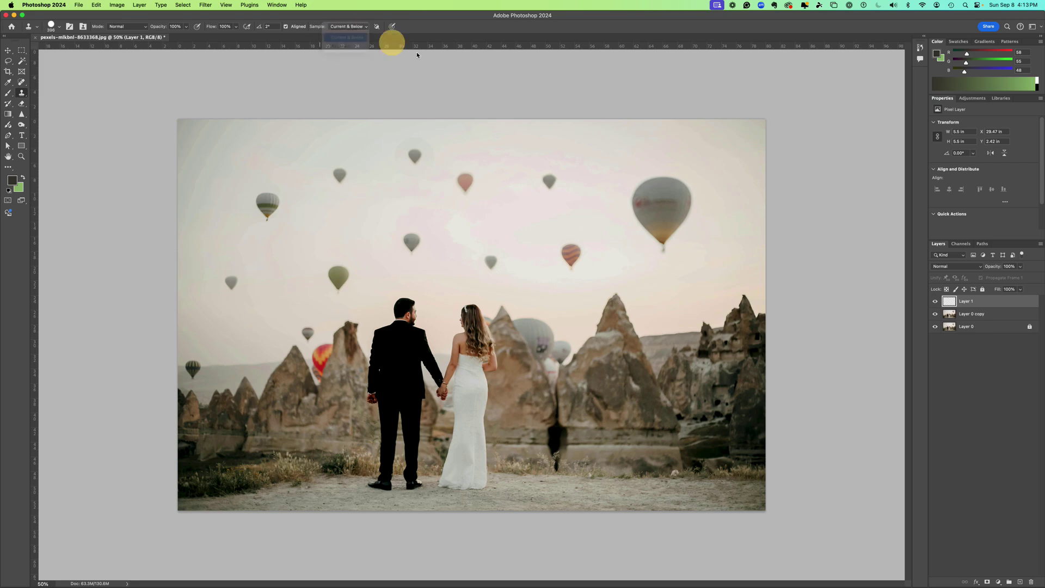
{"action": "left_click", "coordinate": [465, 184]}
{"action": "left_click", "coordinate": [504, 146]}
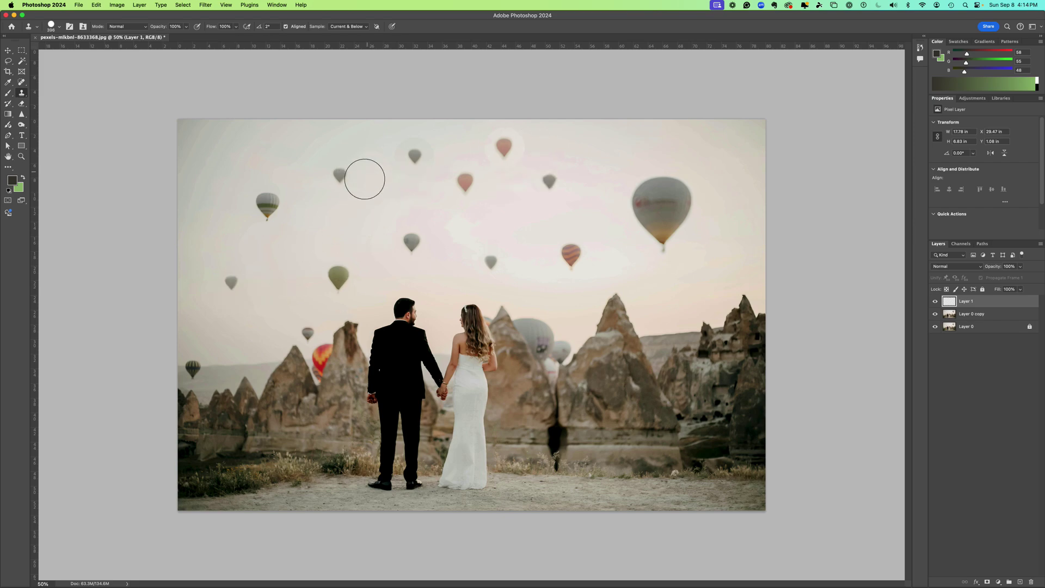
Undo a misplaced grey balloon stamp and set the brush hardness to 0%.
{"action": "left_click", "coordinate": [460, 213]}
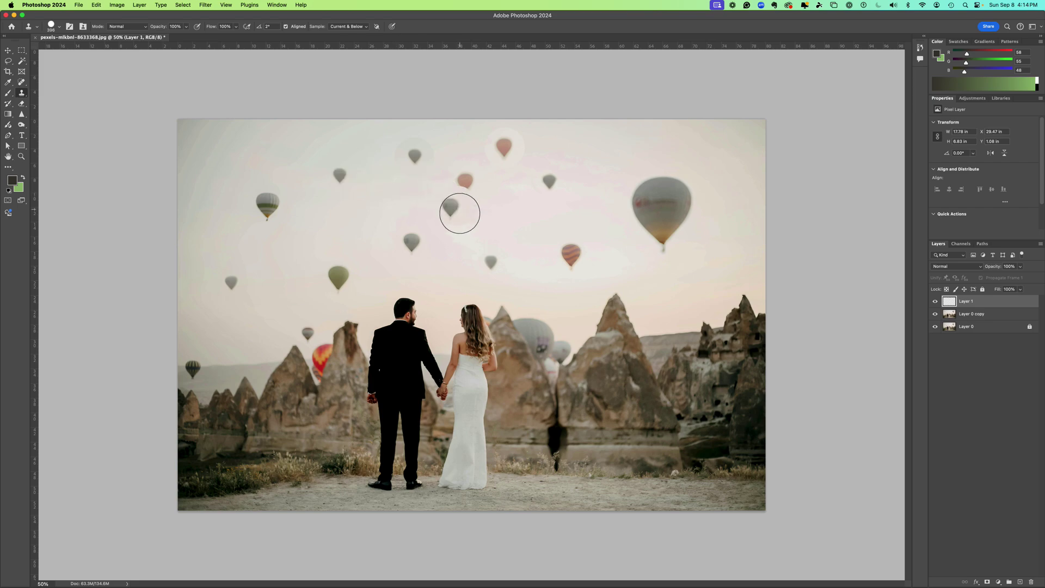
{"action": "key", "text": "super+z"}
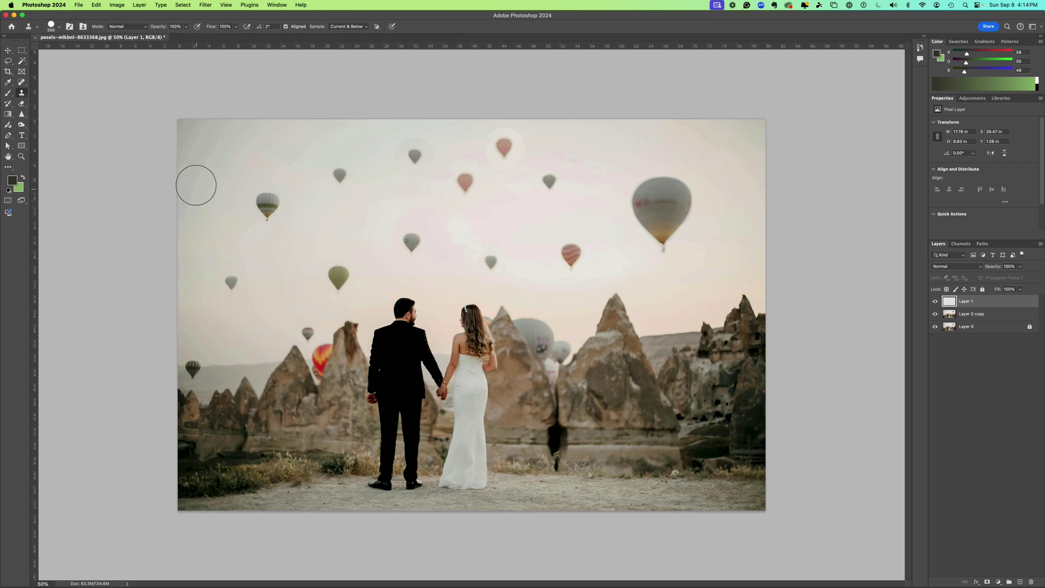
{"action": "left_click", "coordinate": [59, 26]}
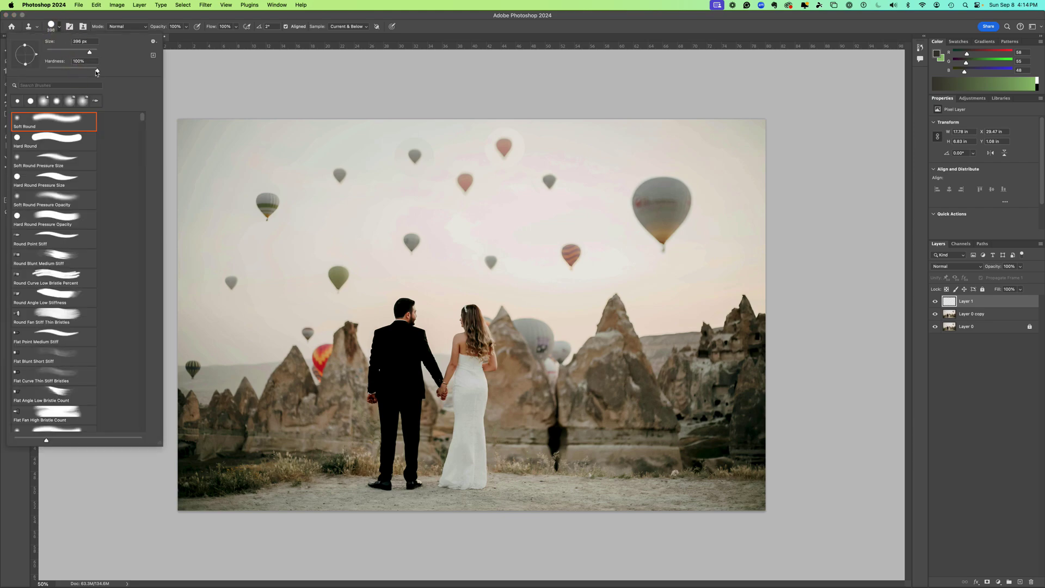
{"action": "left_click_drag", "start_coordinate": [48, 77], "coordinate": [46, 77]}
Stamp a soft grey balloon into the left-centre sky, undoing the extra right-side copy.
{"action": "left_click", "coordinate": [411, 243]}
{"action": "key", "text": "Return"}
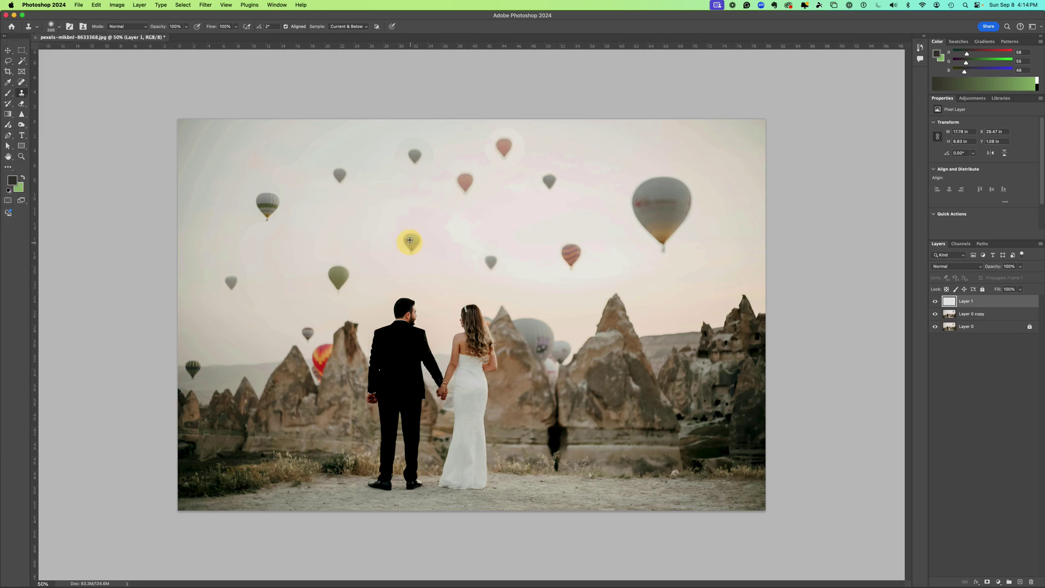
{"action": "left_click", "coordinate": [357, 212], "text": "alt"}
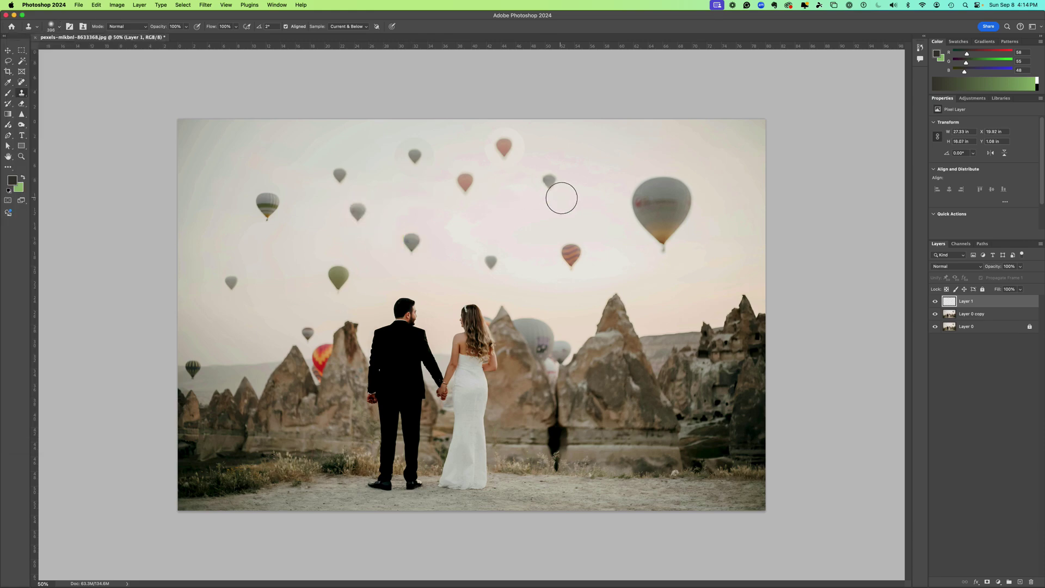
{"action": "left_click", "coordinate": [597, 198]}
{"action": "key", "text": "super+z"}
Add a layer mask to Layer 1 and paint black on it with the Brush tool.
{"action": "left_click", "coordinate": [987, 582]}
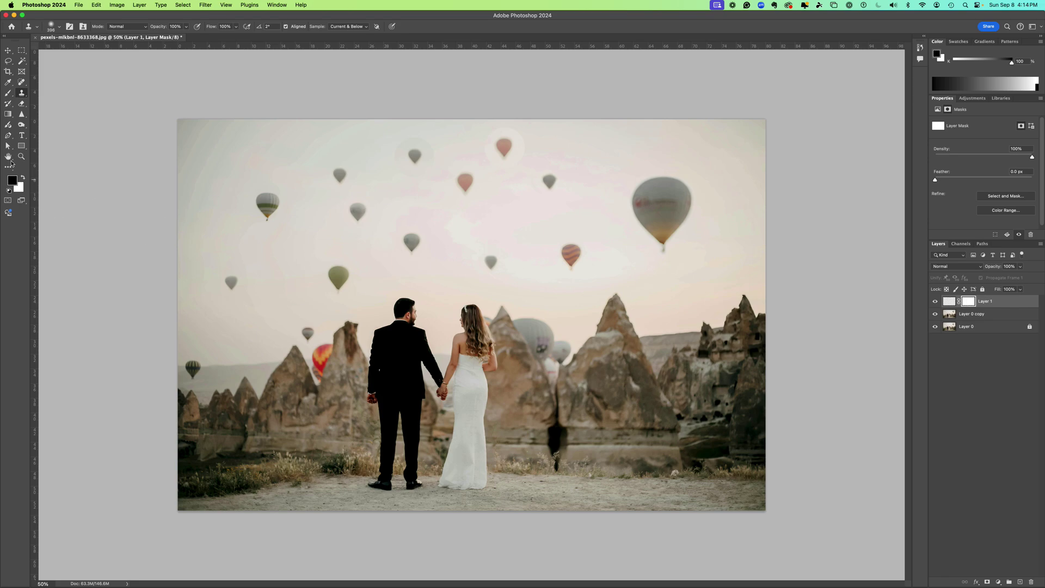
{"action": "left_click", "coordinate": [8, 93]}
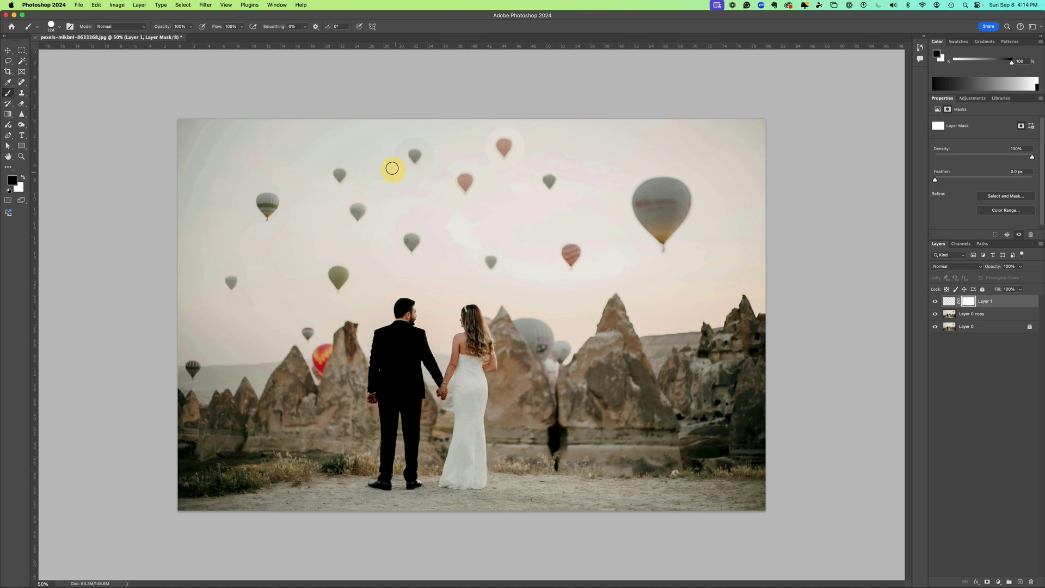
{"action": "mouse_move", "coordinate": [438, 160]}
{"action": "left_mouse_down"}
{"action": "mouse_move", "coordinate": [407, 186]}
{"action": "mouse_move", "coordinate": [433, 166]}
{"action": "left_mouse_up"}
Set brush hardness to 17% and paint out halos around the top and pink balloons.
{"action": "left_click", "coordinate": [59, 26]}
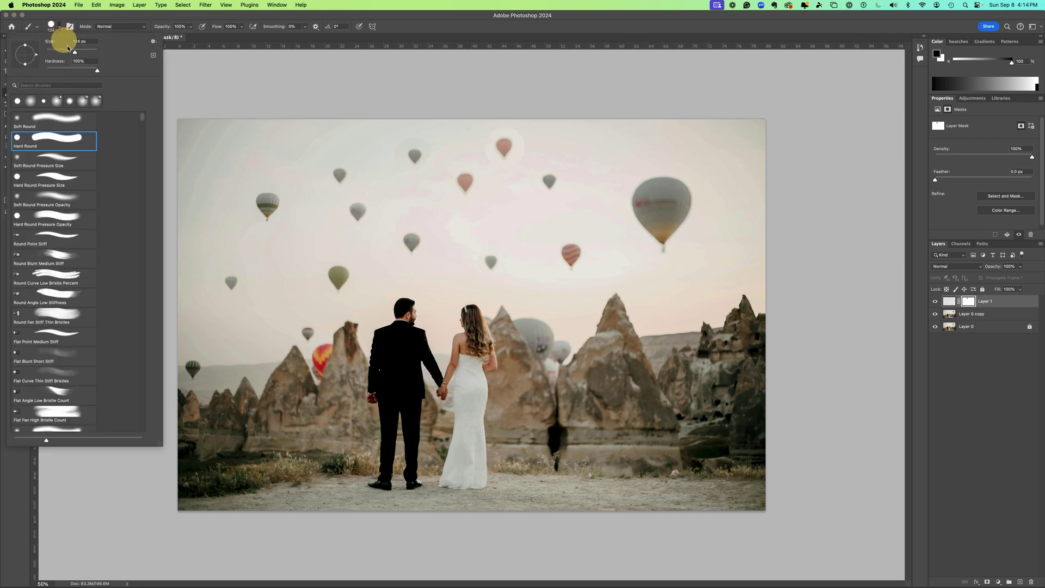
{"action": "mouse_move", "coordinate": [90, 71]}
{"action": "left_mouse_down"}
{"action": "mouse_move", "coordinate": [56, 75]}
{"action": "mouse_move", "coordinate": [240, 94]}
{"action": "left_mouse_up"}
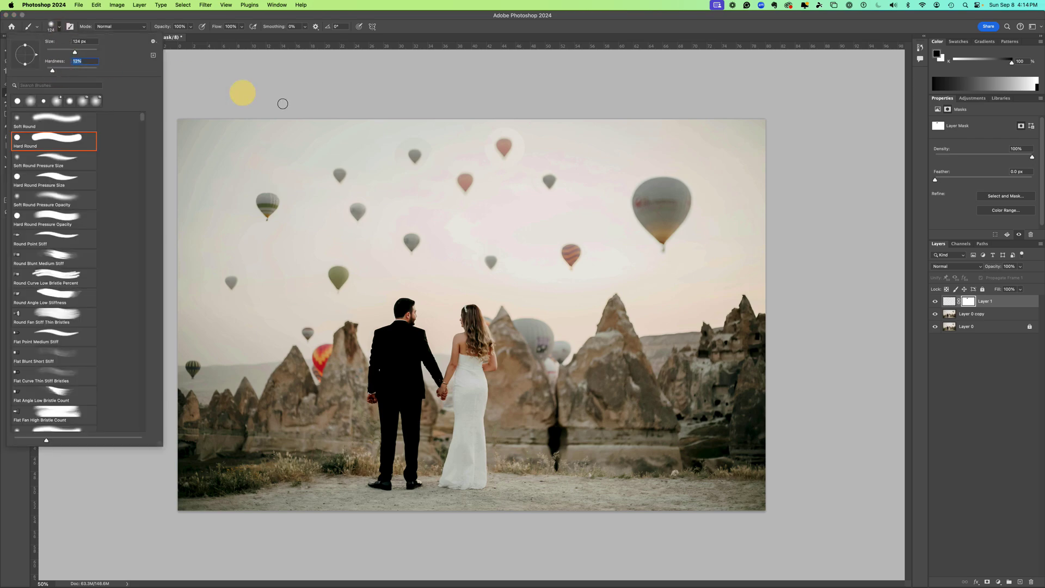
{"action": "left_click", "coordinate": [396, 148]}
{"action": "mouse_move", "coordinate": [406, 178]}
{"action": "left_mouse_down"}
{"action": "mouse_move", "coordinate": [409, 141]}
{"action": "mouse_move", "coordinate": [438, 154]}
{"action": "mouse_move", "coordinate": [428, 143]}
{"action": "mouse_move", "coordinate": [433, 177]}
{"action": "left_mouse_up"}
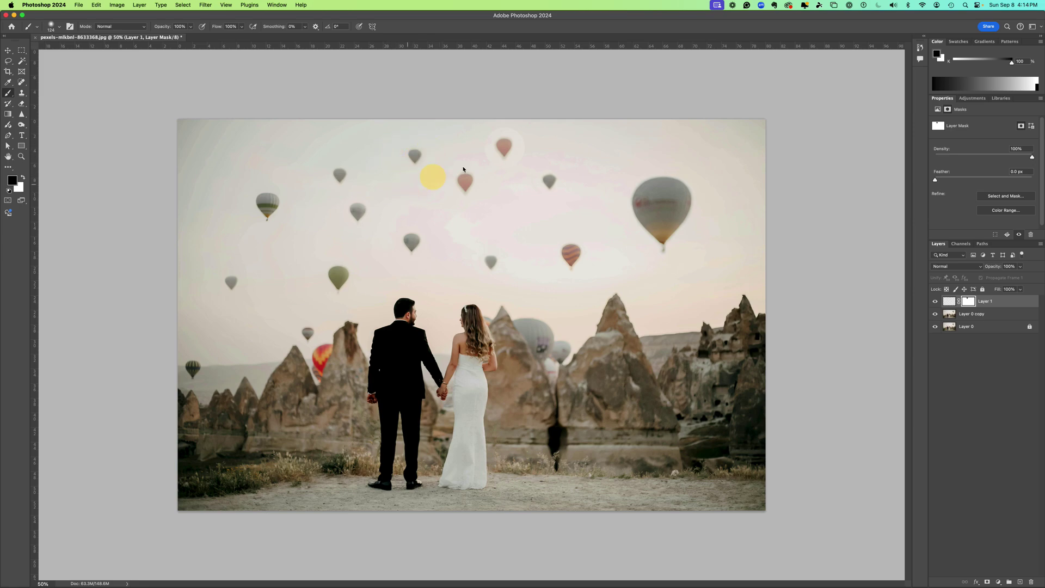
{"action": "mouse_move", "coordinate": [484, 131]}
{"action": "left_mouse_down"}
{"action": "mouse_move", "coordinate": [504, 124]}
{"action": "mouse_move", "coordinate": [487, 125]}
{"action": "mouse_move", "coordinate": [525, 142]}
{"action": "mouse_move", "coordinate": [520, 163]}
{"action": "mouse_move", "coordinate": [481, 166]}
{"action": "mouse_move", "coordinate": [474, 146]}
{"action": "mouse_move", "coordinate": [486, 172]}
{"action": "mouse_move", "coordinate": [756, 147]}
{"action": "left_mouse_up"}
{"action": "left_click", "coordinate": [9, 51]}
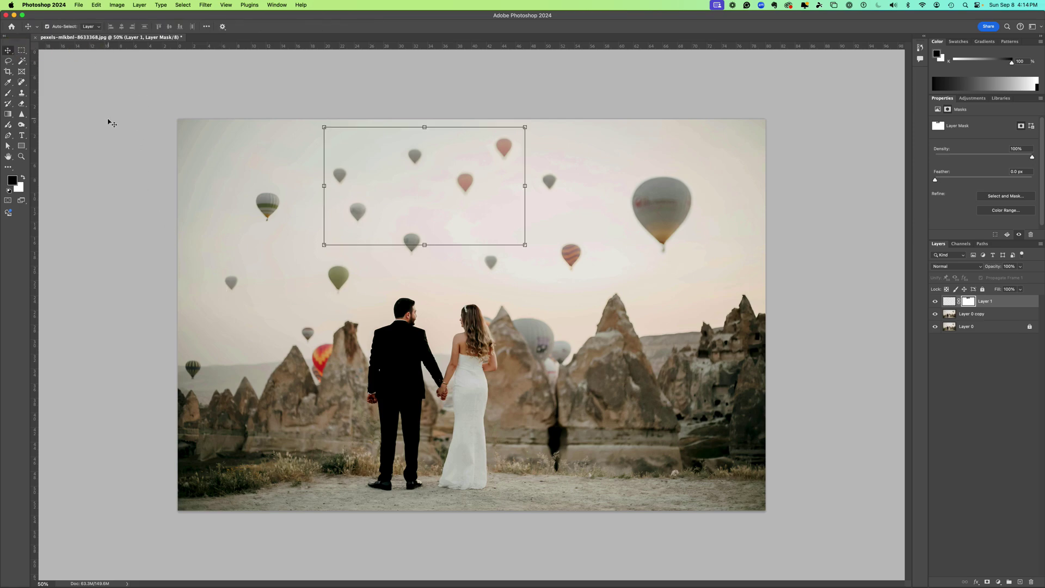
{"action": "key", "text": "s"}
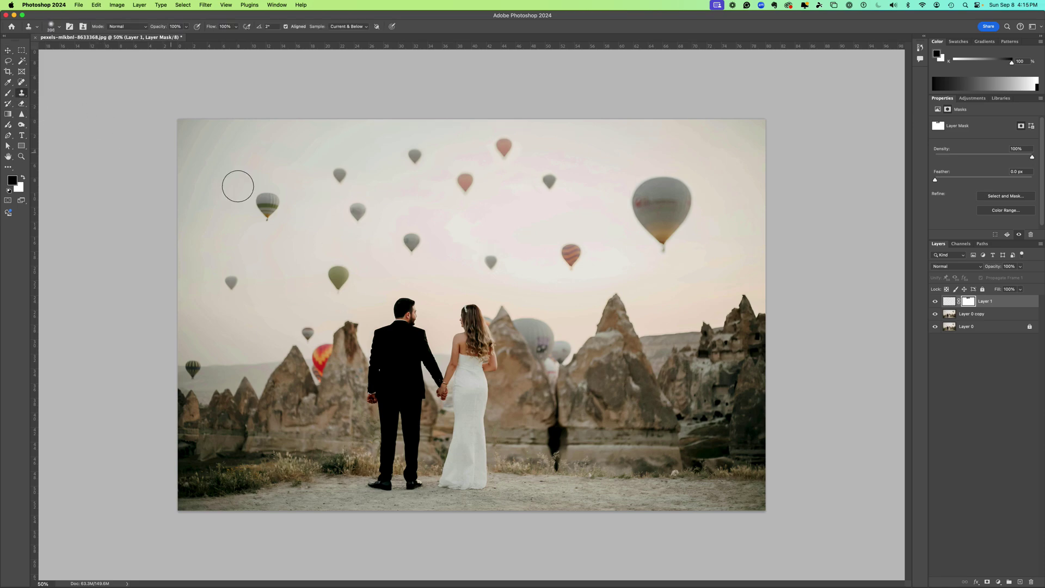
{"action": "left_click", "coordinate": [267, 204]}
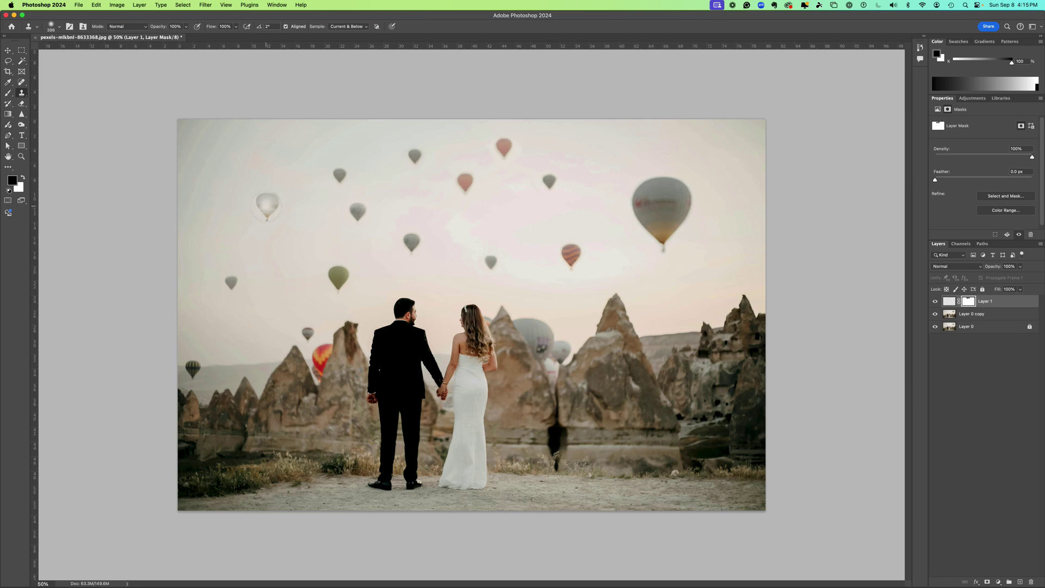
{"action": "key", "text": "super+z"}
{"action": "left_click", "coordinate": [343, 29]}
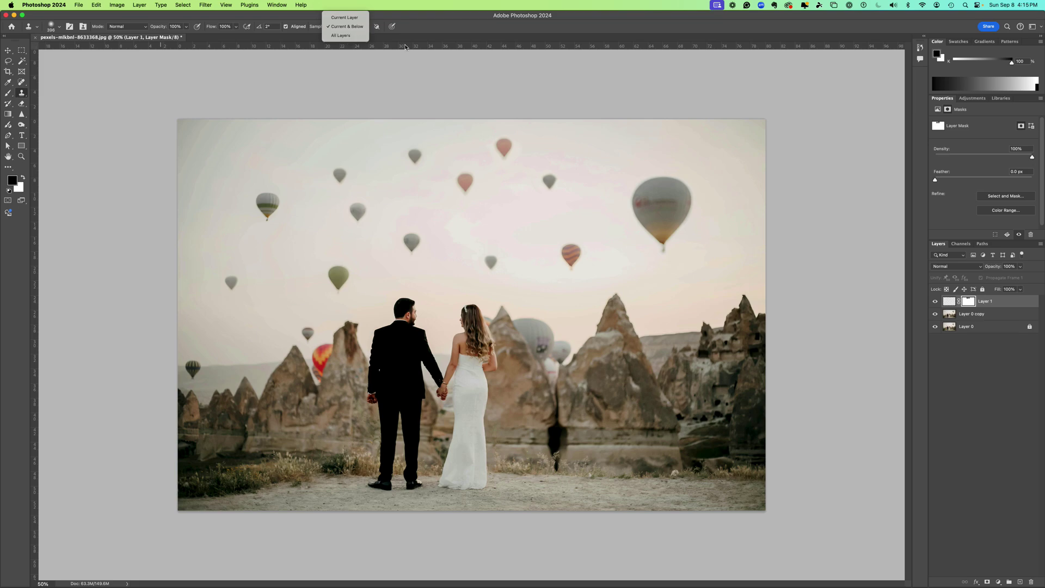
{"action": "left_click", "coordinate": [517, 20]}
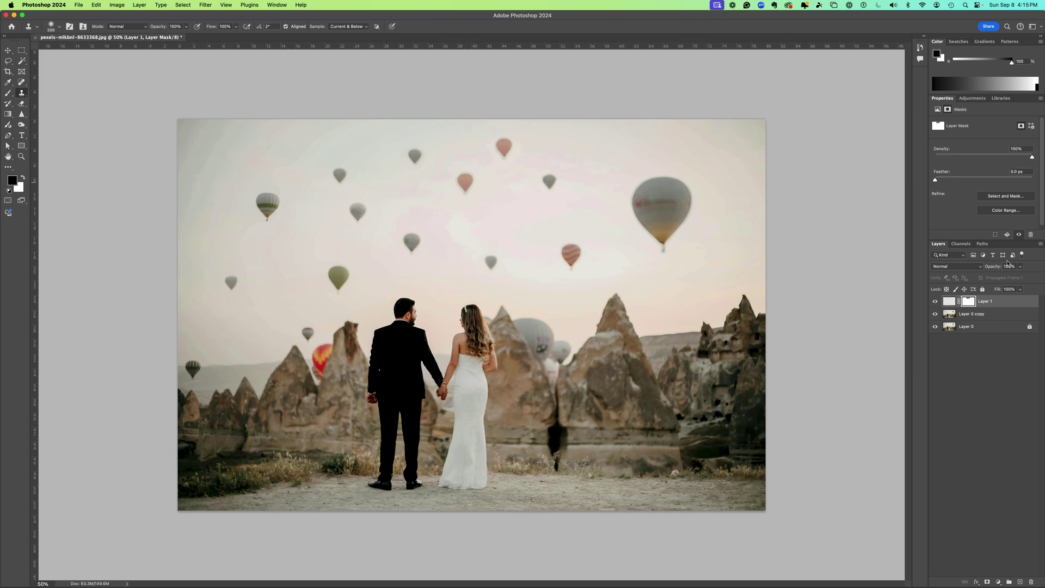
Target Layer 1's pixel thumbnail and clone a pale balloon into the top-left sky.
{"action": "mouse_move", "coordinate": [211, 137]}
{"action": "left_mouse_down"}
{"action": "mouse_move", "coordinate": [210, 166]}
{"action": "mouse_move", "coordinate": [214, 156]}
{"action": "left_mouse_up"}
{"action": "left_click", "coordinate": [947, 303]}
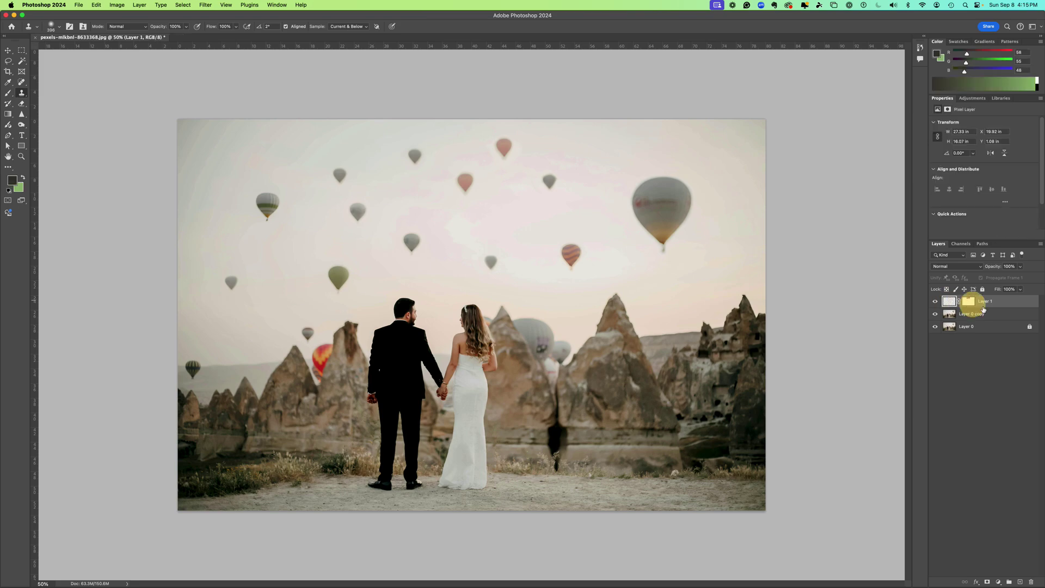
{"action": "left_click_drag", "start_coordinate": [199, 140], "coordinate": [214, 157]}
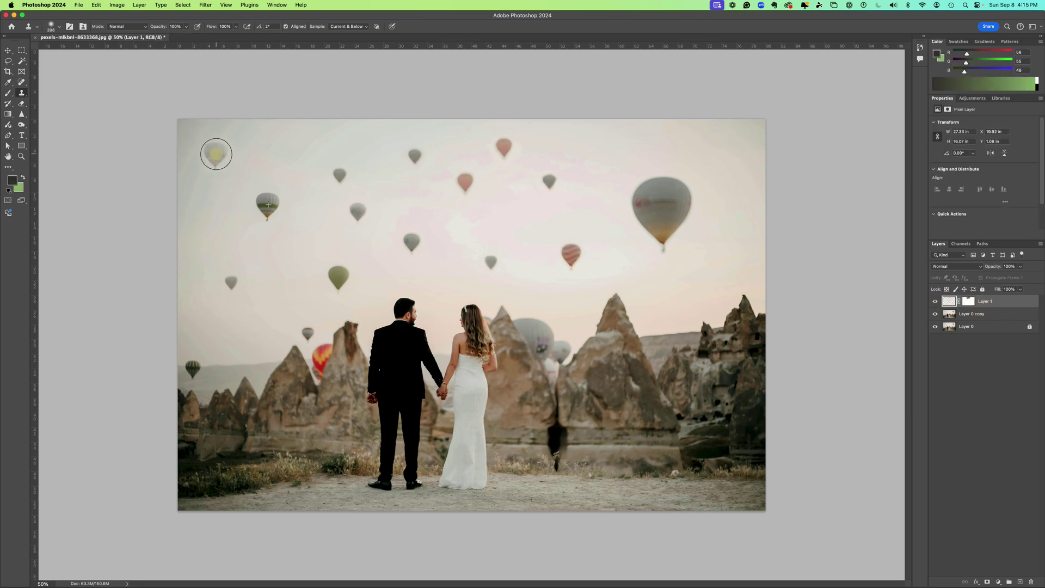